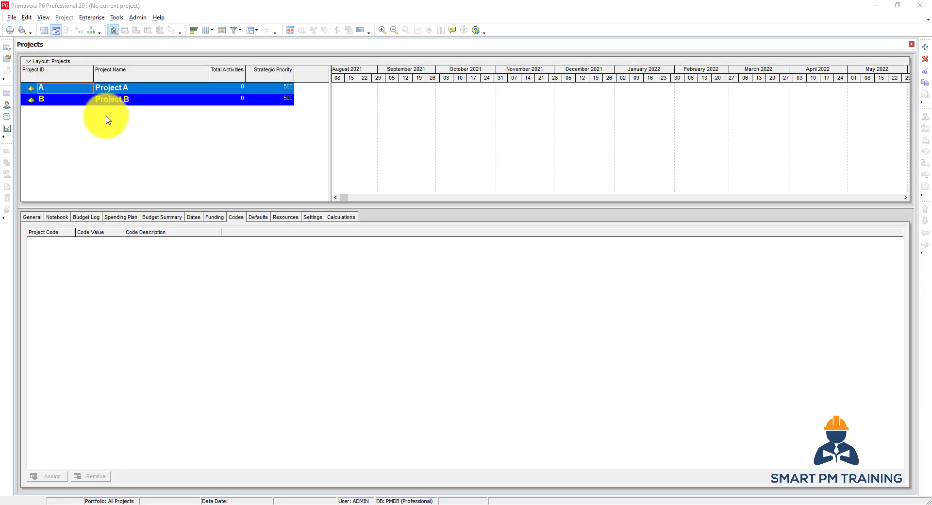
Step: Select the Project A EPS and launch the Create a New Project wizard
{"action": "left_click", "coordinate": [119, 88]}
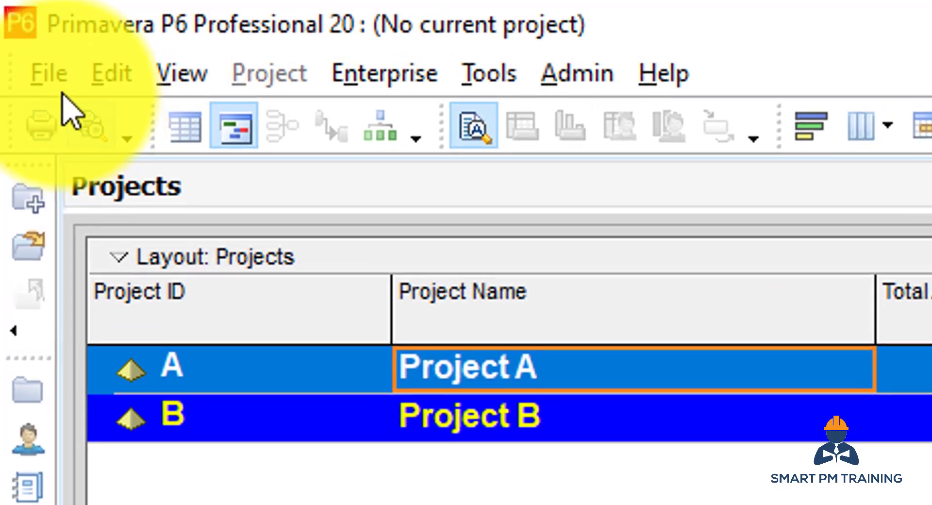
{"action": "left_click", "coordinate": [49, 72]}
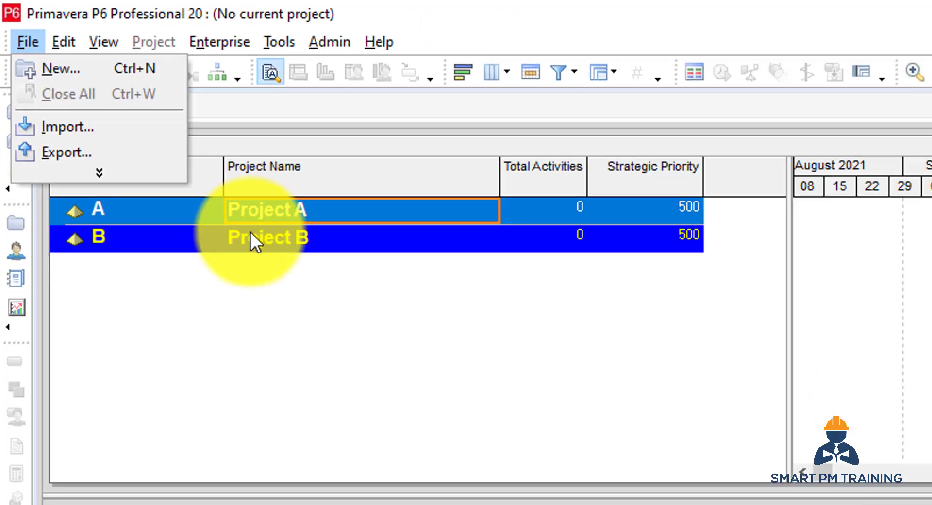
{"action": "left_click", "coordinate": [251, 231]}
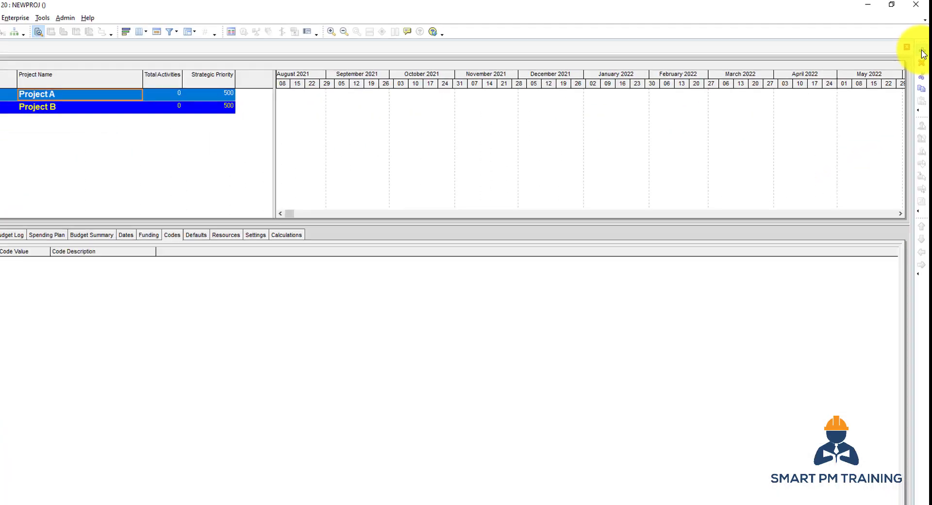
{"action": "left_click", "coordinate": [923, 53]}
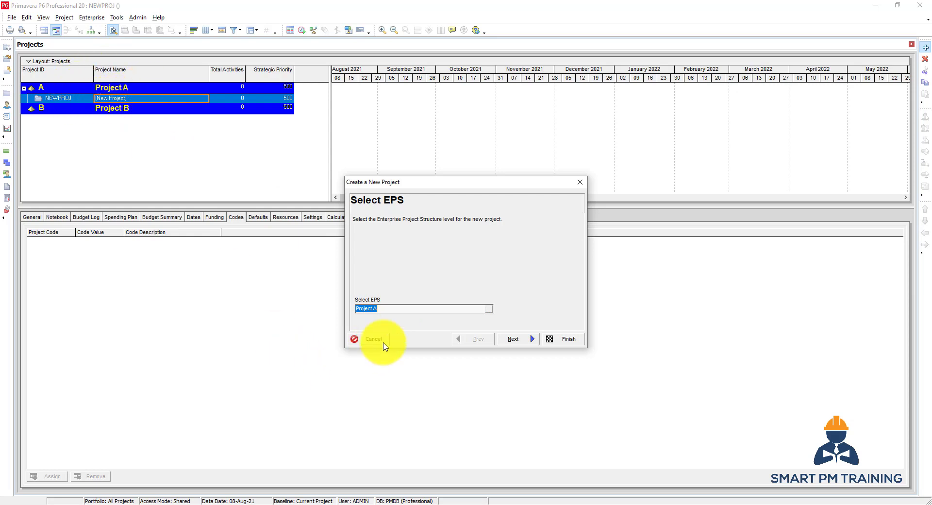
Step: Accept Project A as the EPS, then enter ID A-BL and name 'Project A - Baseline Schedule'
{"action": "left_click", "coordinate": [514, 340]}
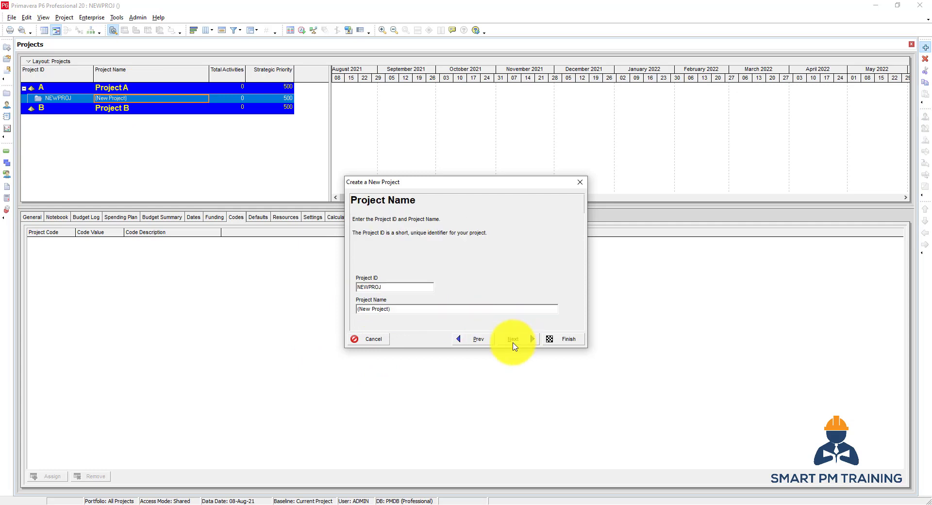
{"action": "double_click", "coordinate": [390, 284]}
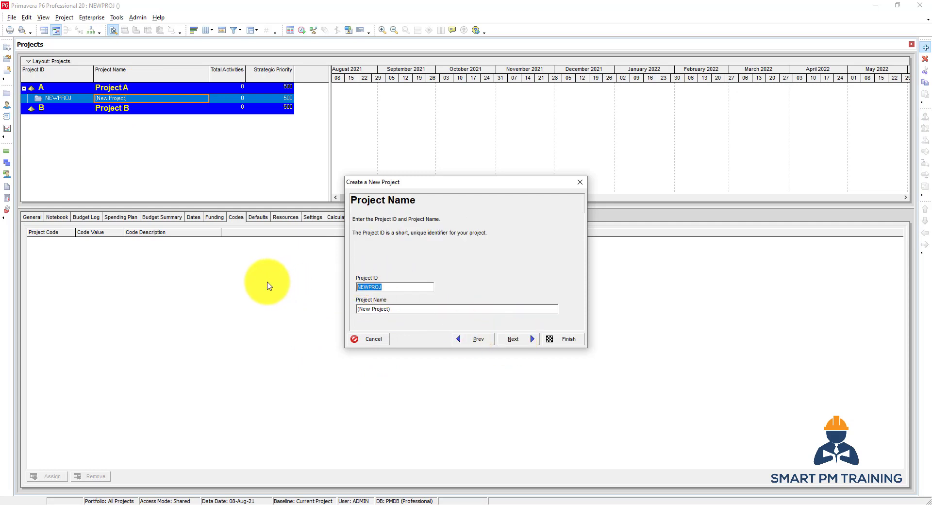
{"action": "type", "text": "A-BL"}
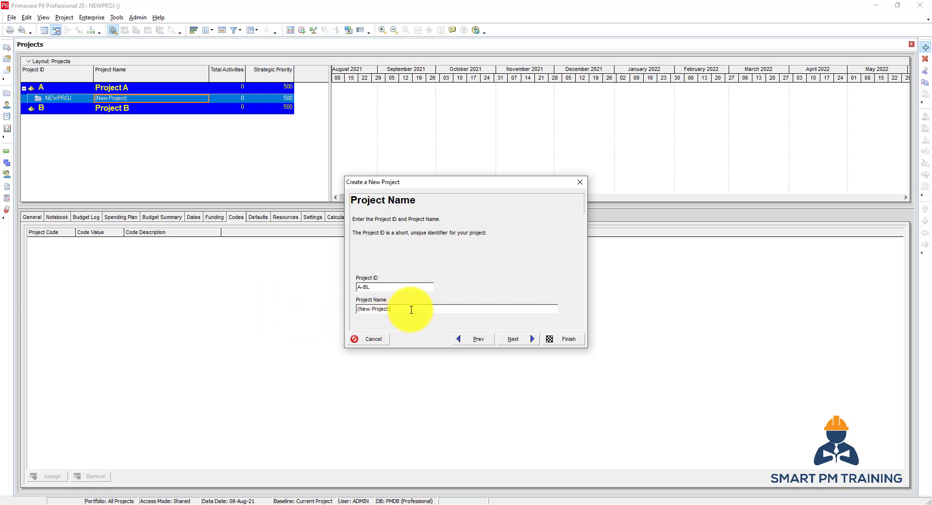
{"action": "left_click_drag", "start_coordinate": [410, 308], "coordinate": [339, 308]}
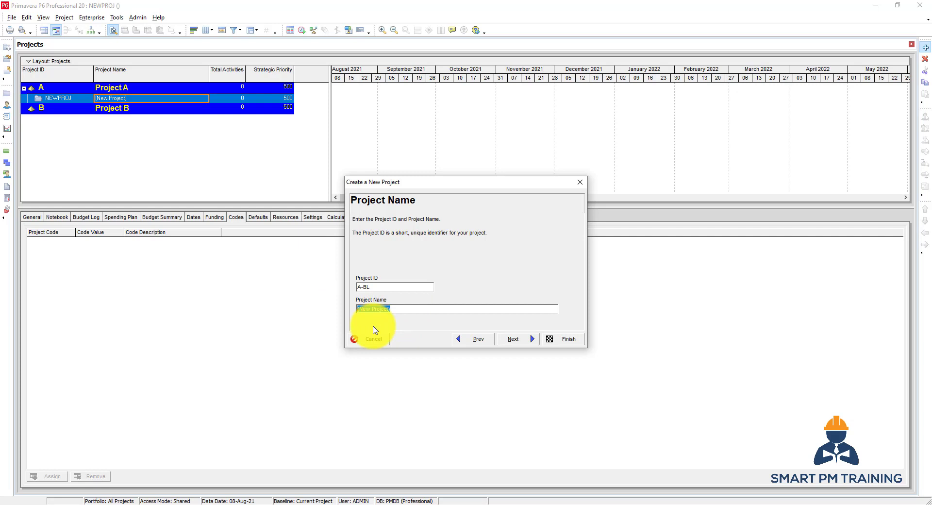
{"action": "type", "text": "P"}
Step: Advance to the dates page, leaving planned start 08-Aug-21 and Must Finish By blank
{"action": "left_click", "coordinate": [514, 338]}
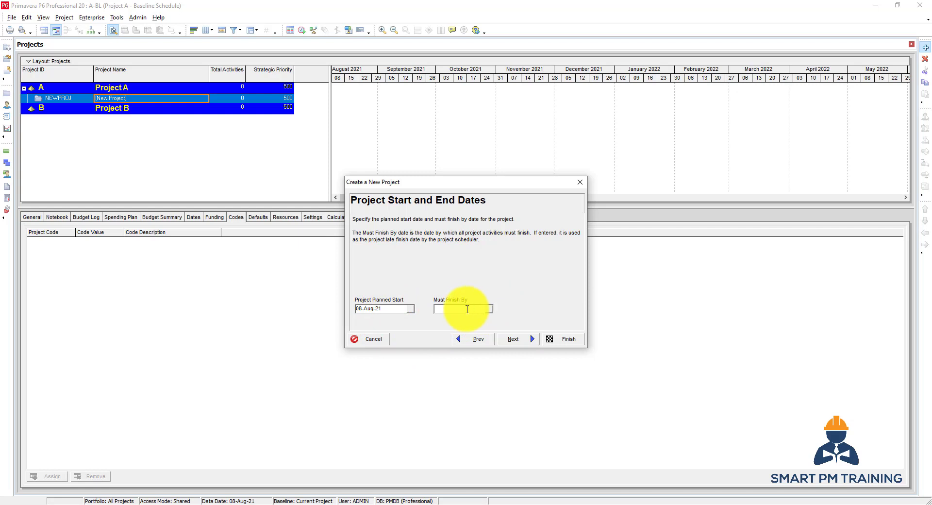
Step: Keep the planned dates and choose Project Manager as the responsible manager
{"action": "left_click", "coordinate": [512, 339]}
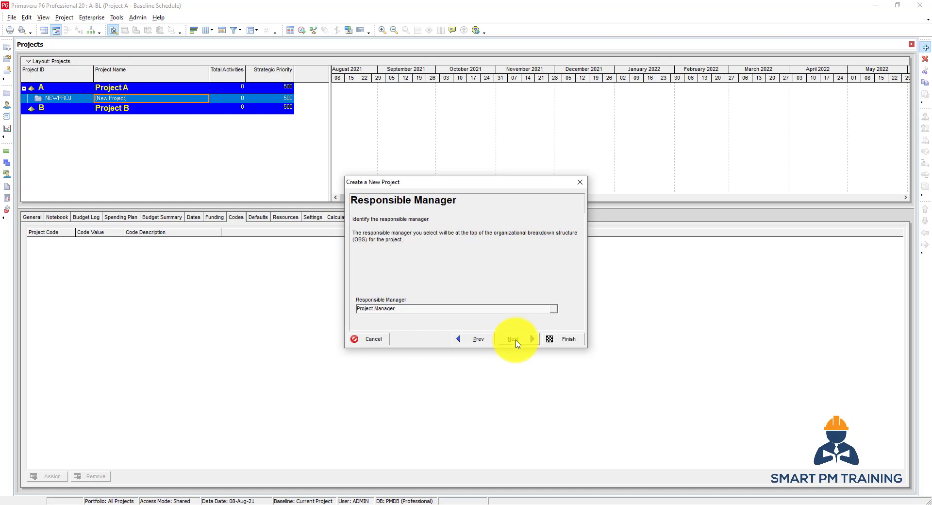
{"action": "left_click", "coordinate": [478, 338]}
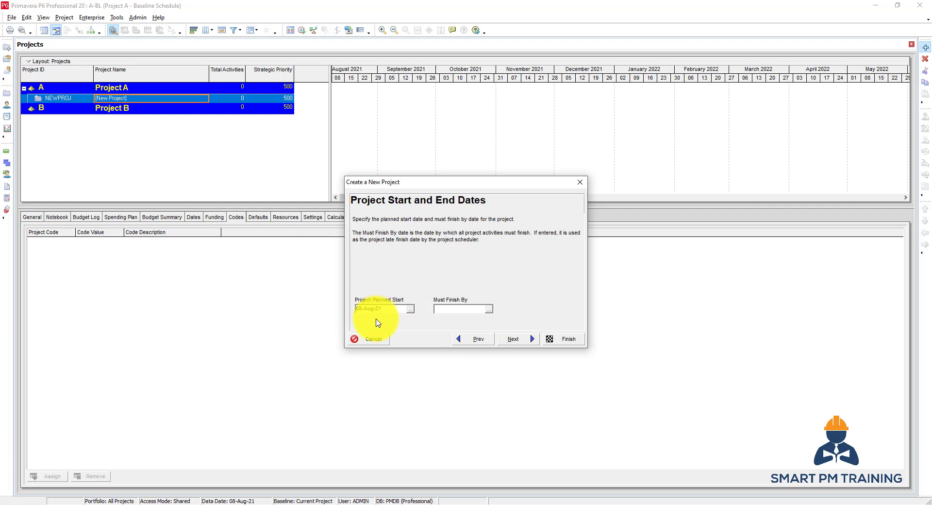
{"action": "left_click", "coordinate": [513, 339]}
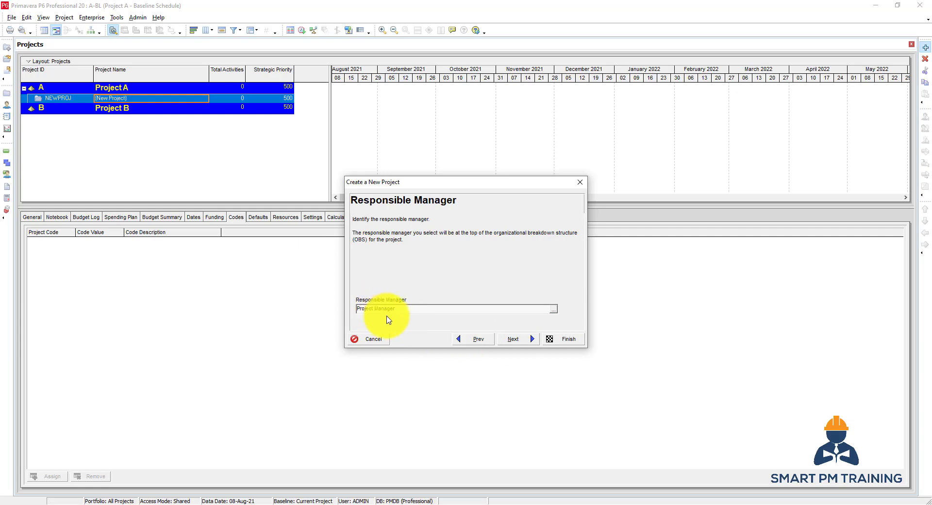
{"action": "left_click", "coordinate": [553, 309]}
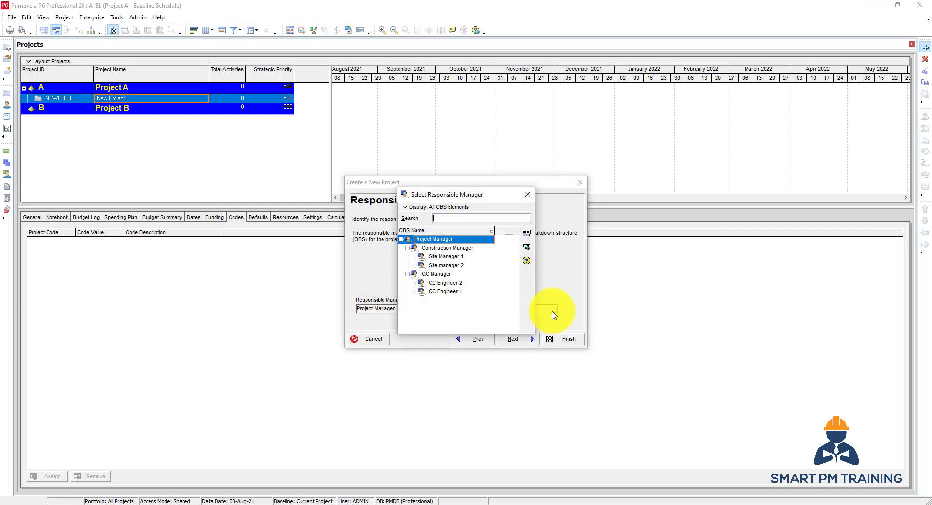
{"action": "double_click", "coordinate": [438, 240]}
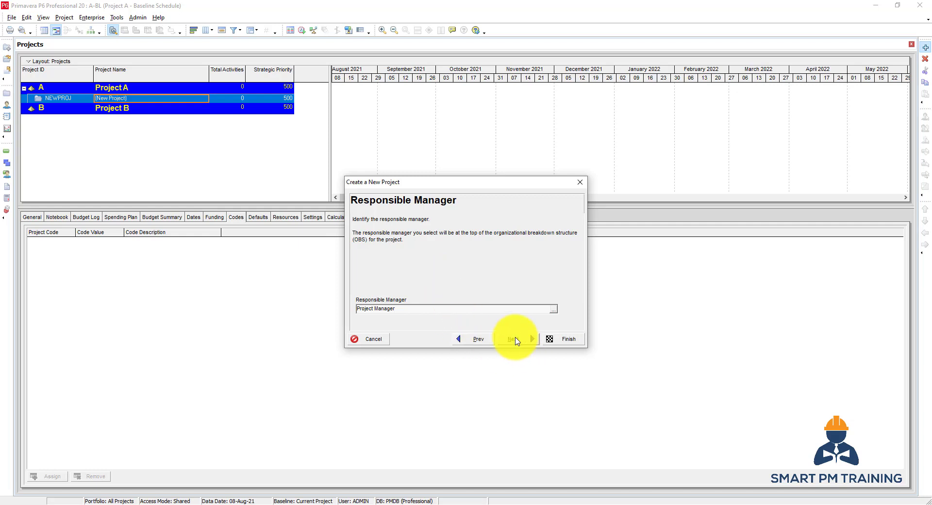
Step: Keep Price / Unit as the assignment rate type and finish the wizard
{"action": "left_click", "coordinate": [517, 339]}
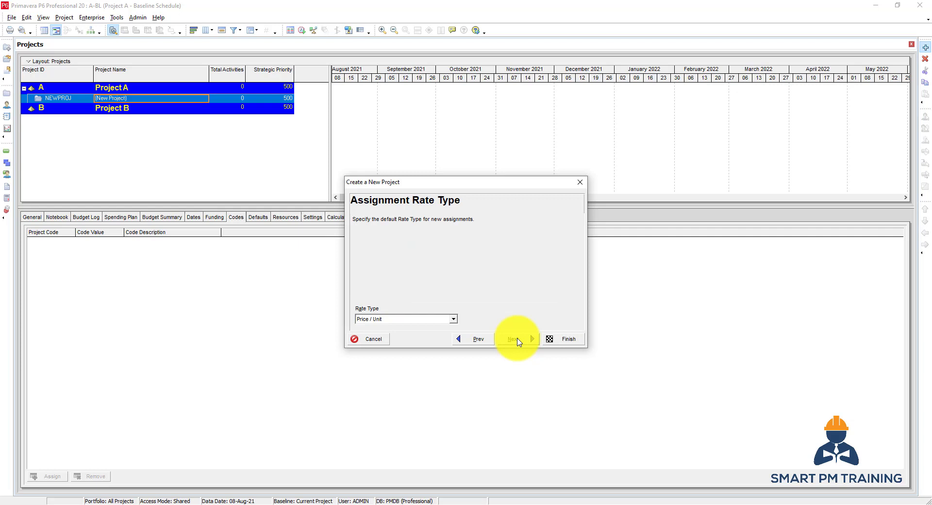
{"action": "left_click", "coordinate": [412, 320]}
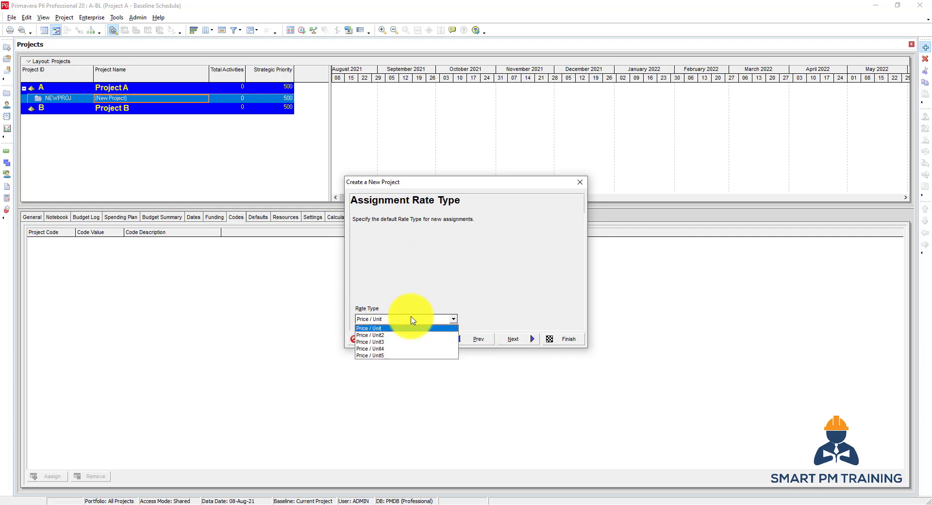
{"action": "left_click", "coordinate": [415, 291]}
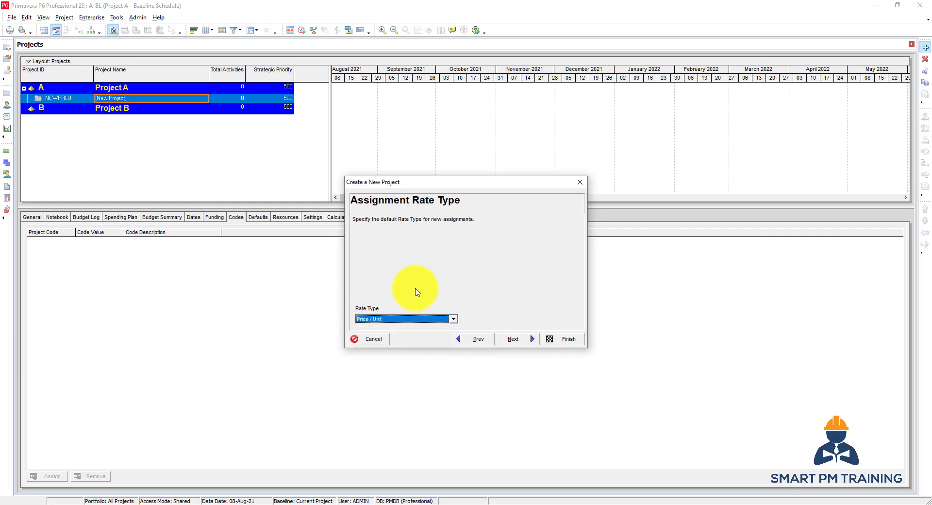
{"action": "left_click", "coordinate": [390, 320]}
{"action": "left_click", "coordinate": [388, 294]}
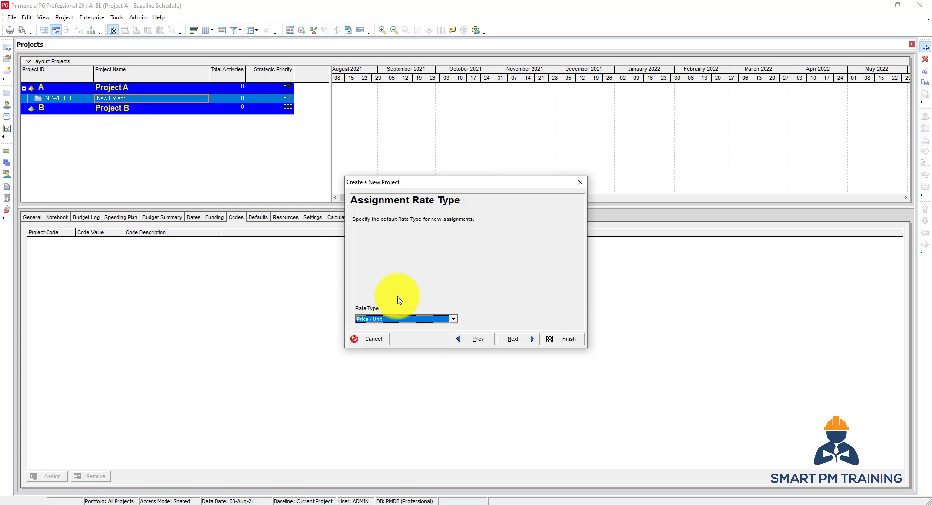
{"action": "left_click", "coordinate": [523, 343]}
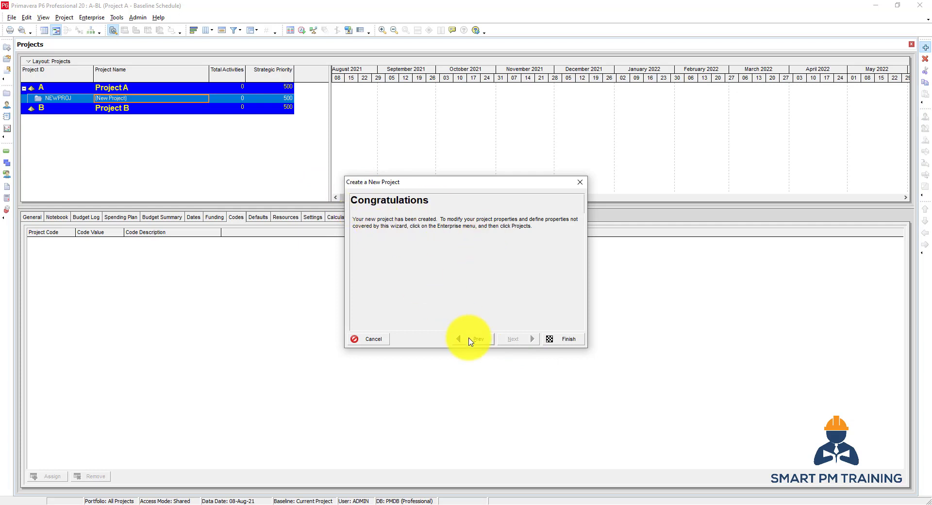
{"action": "left_click", "coordinate": [569, 339]}
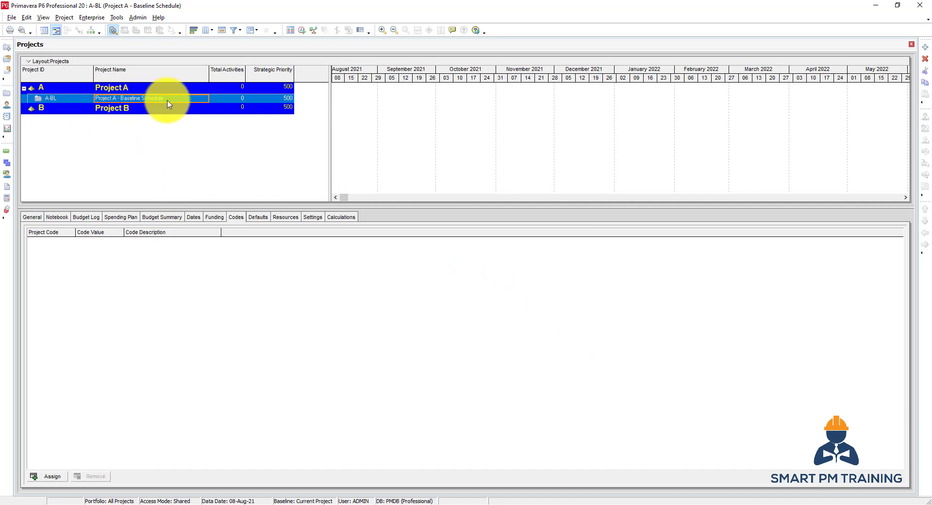
Step: Check the new A-BL row's Project ID and Project Name cells under Project A
{"action": "left_click", "coordinate": [76, 98]}
{"action": "left_click", "coordinate": [105, 100]}
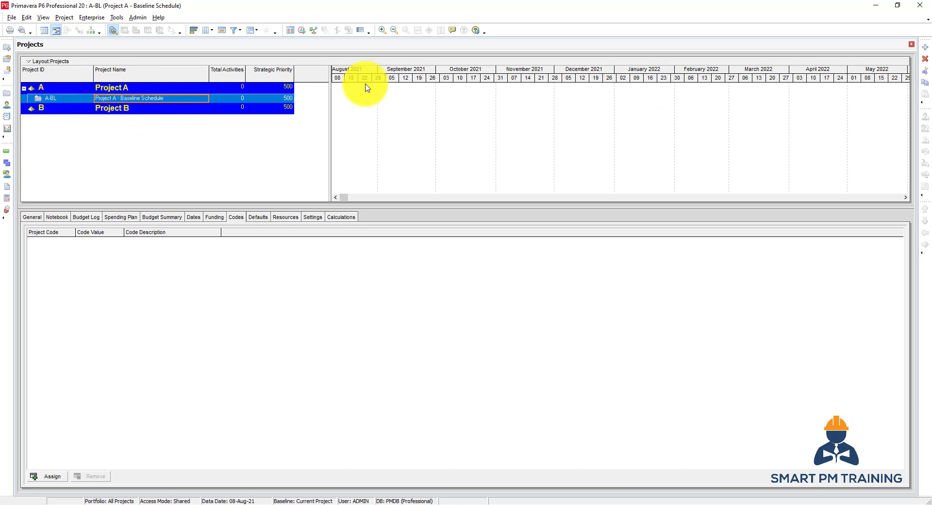
Step: Bring up the A-BL project row's context menu to reach its Columns options
{"action": "right_click", "coordinate": [168, 101]}
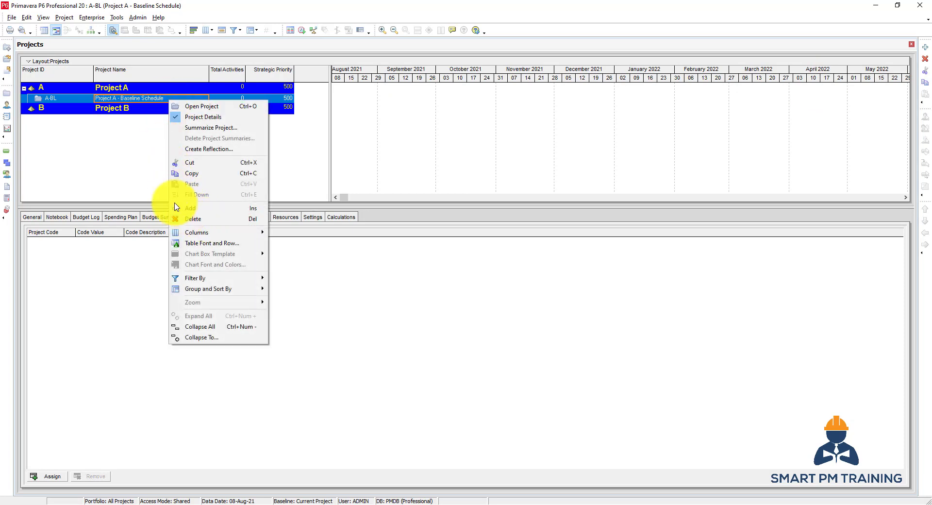
{"action": "left_click", "coordinate": [146, 164]}
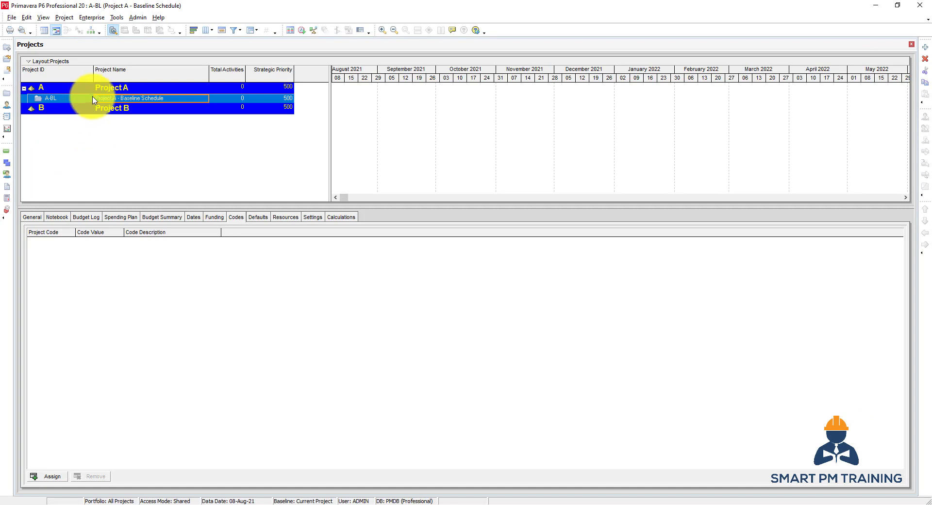
{"action": "right_click", "coordinate": [85, 102]}
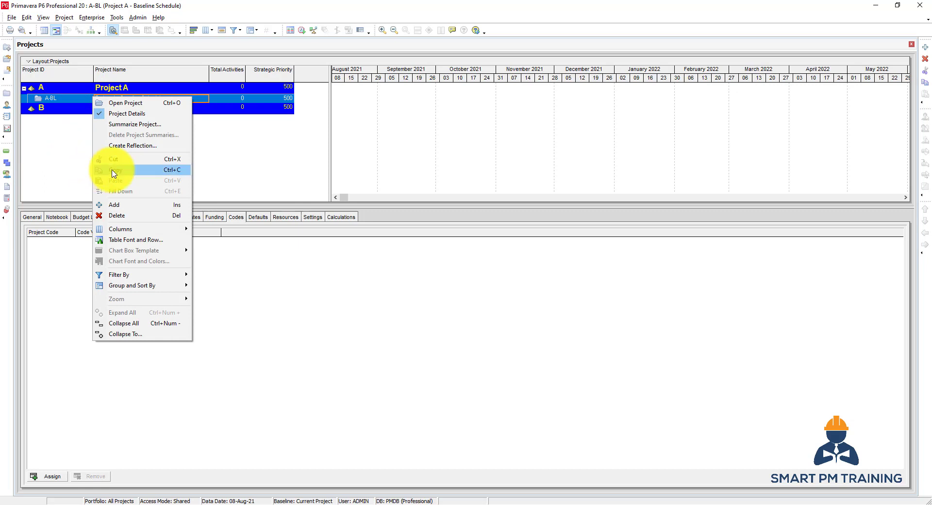
{"action": "left_click", "coordinate": [77, 140]}
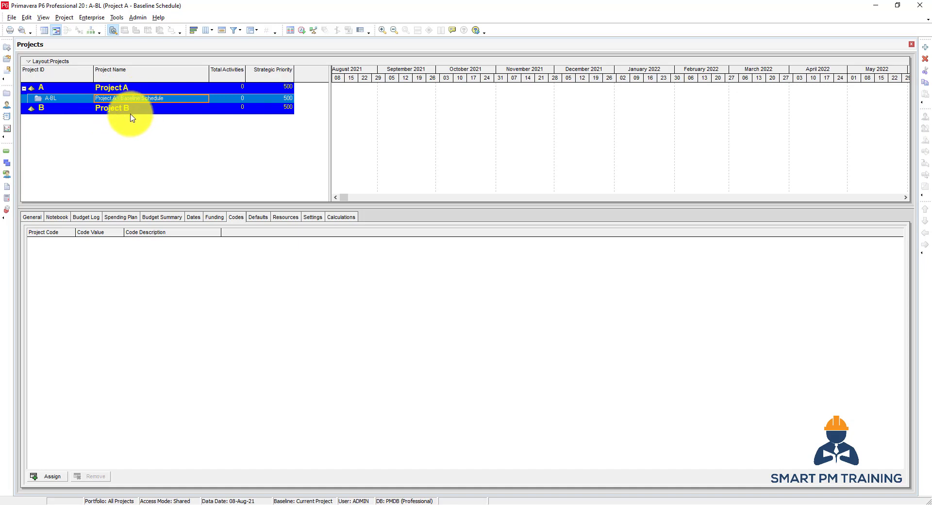
{"action": "right_click", "coordinate": [126, 98]}
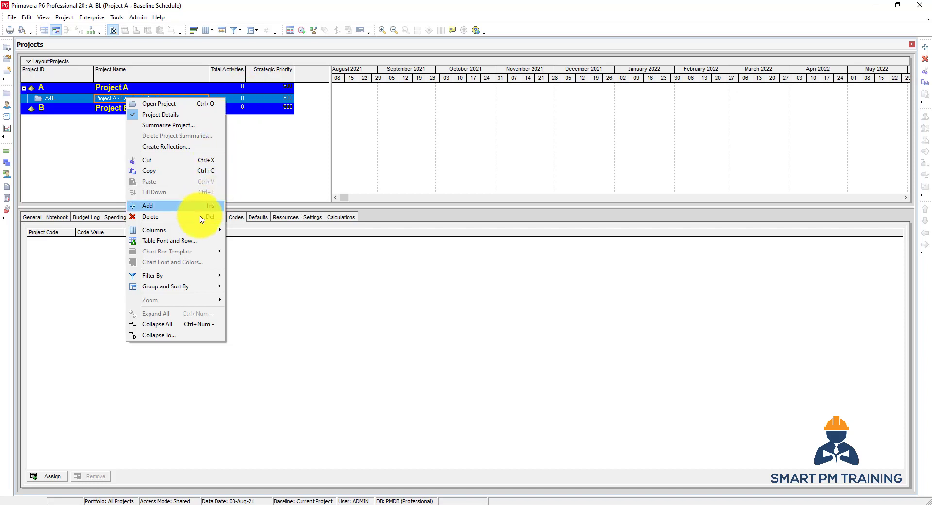
Step: Open column customization and browse the General group, selecting Date Added
{"action": "mouse_move", "coordinate": [200, 233]}
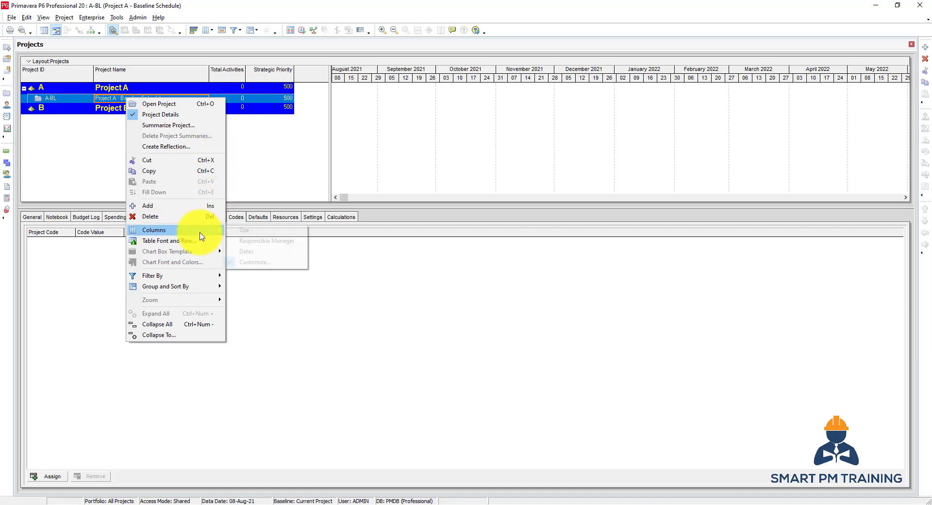
{"action": "left_click", "coordinate": [258, 262]}
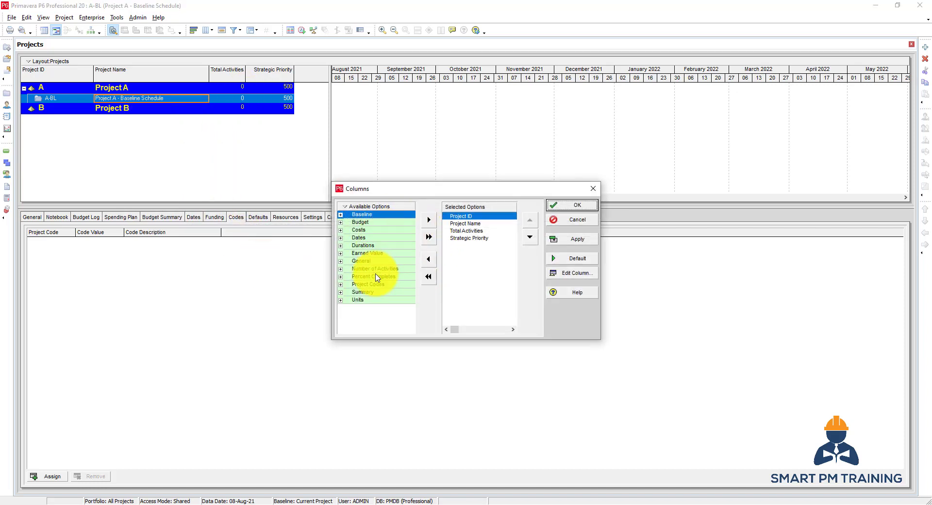
{"action": "left_click", "coordinate": [364, 247]}
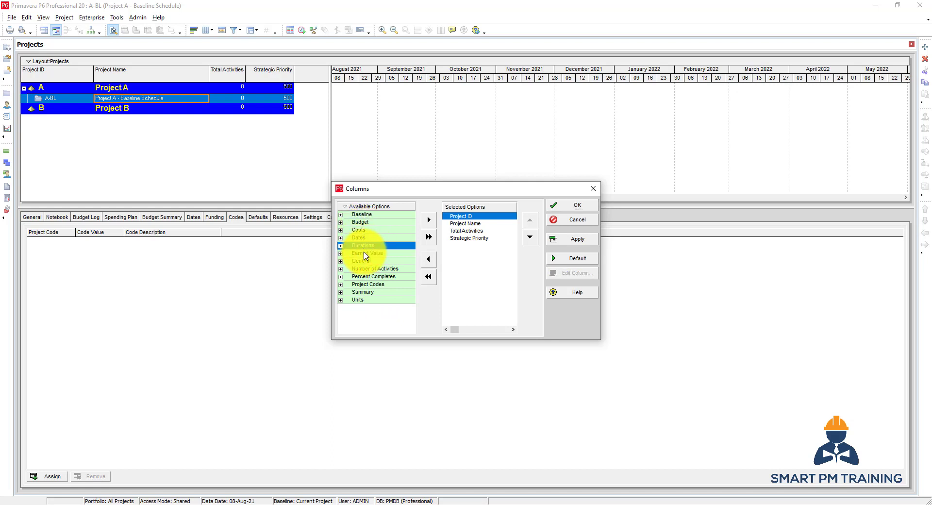
{"action": "double_click", "coordinate": [386, 261]}
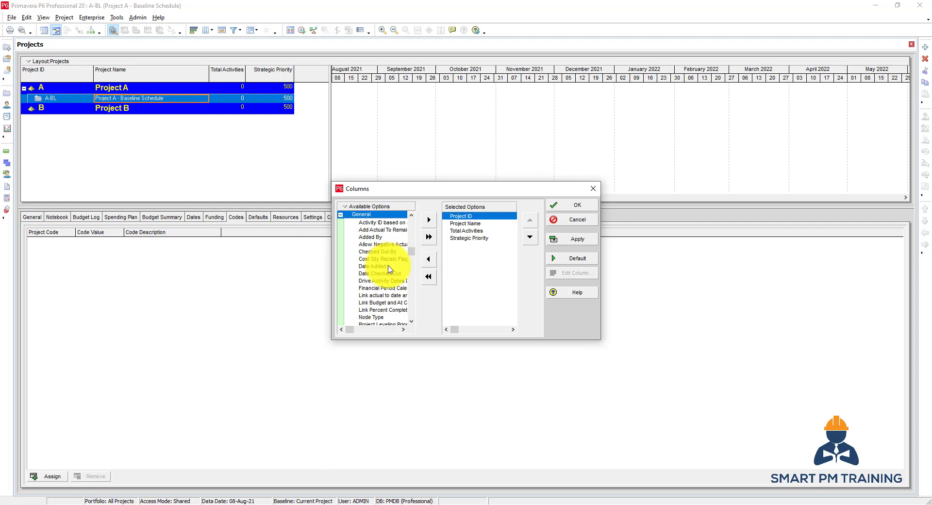
{"action": "scroll", "coordinate": [388, 270], "scroll_direction": "down", "scroll_amount": 1}
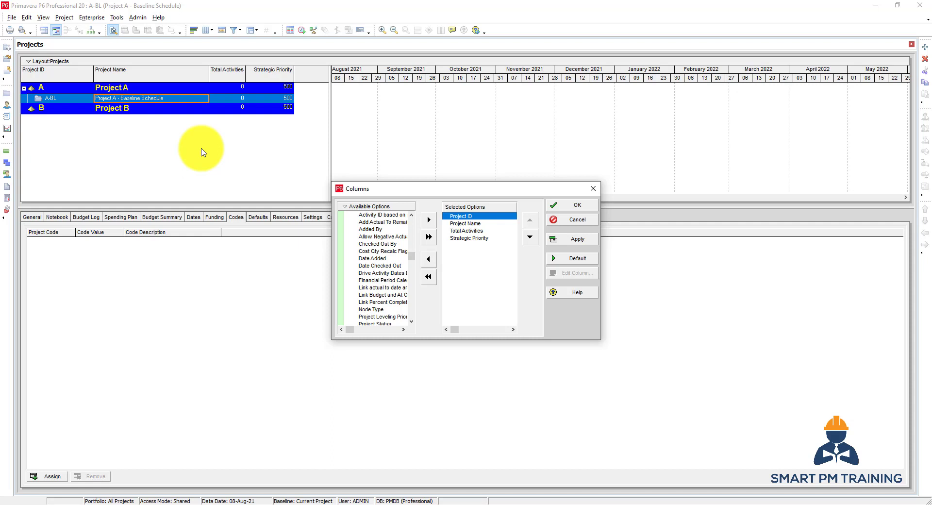
{"action": "left_click", "coordinate": [381, 258]}
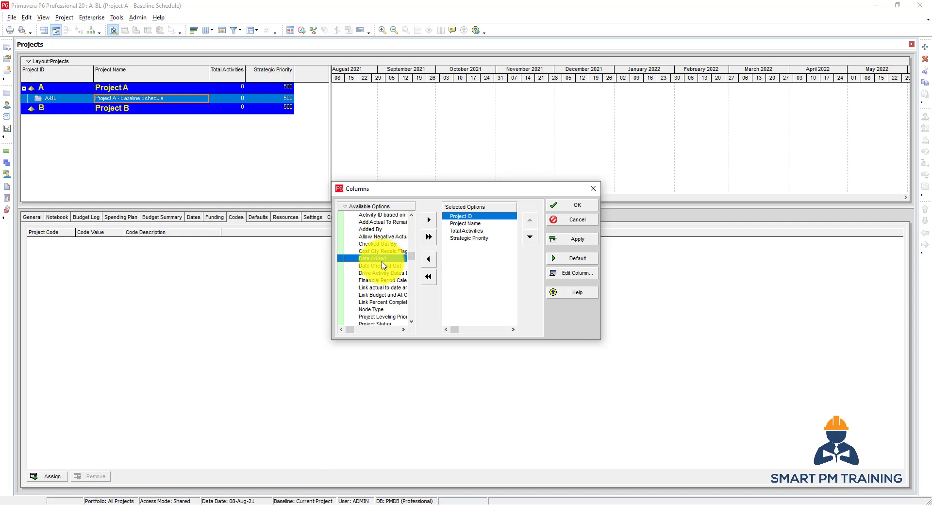
Step: Collapse General and cancel the Columns dialog, keeping the table's four original columns
{"action": "scroll", "coordinate": [371, 233], "scroll_direction": "down", "scroll_amount": 2}
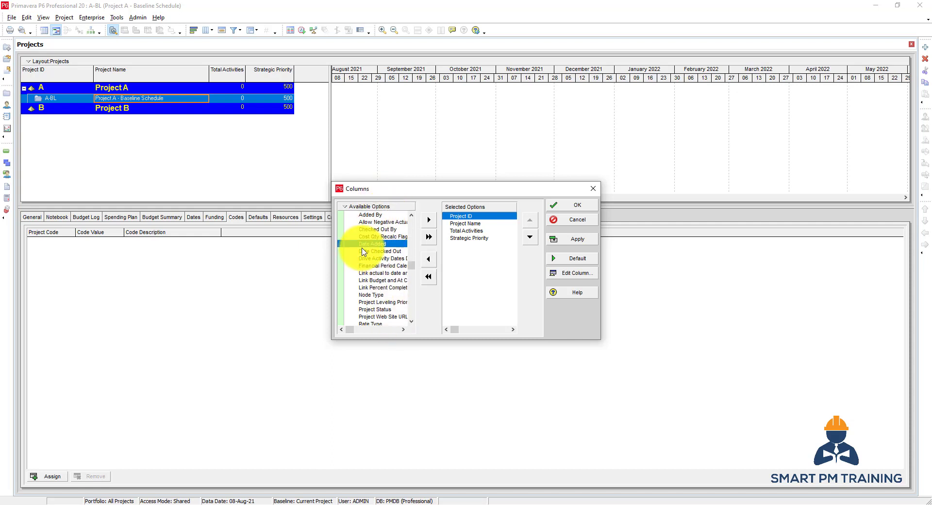
{"action": "scroll", "coordinate": [371, 252], "scroll_direction": "up", "scroll_amount": 8}
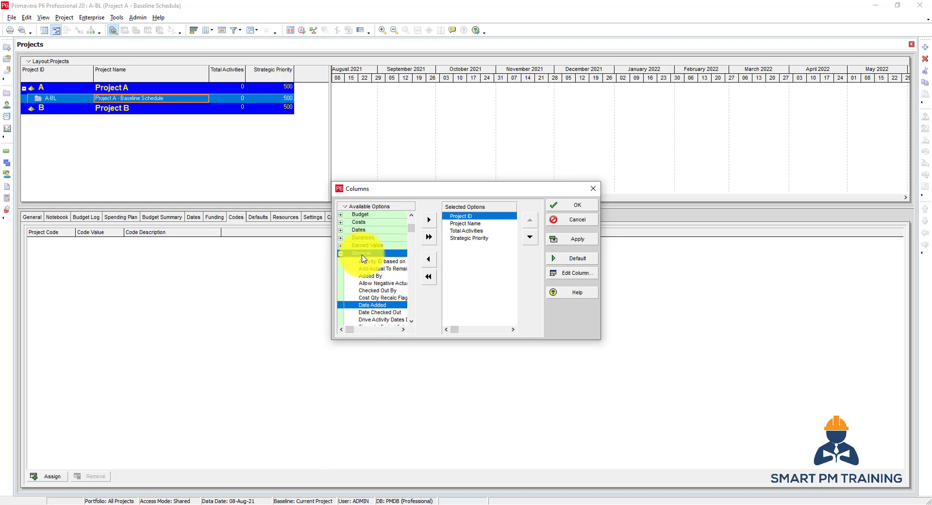
{"action": "double_click", "coordinate": [362, 255]}
{"action": "left_click", "coordinate": [573, 221]}
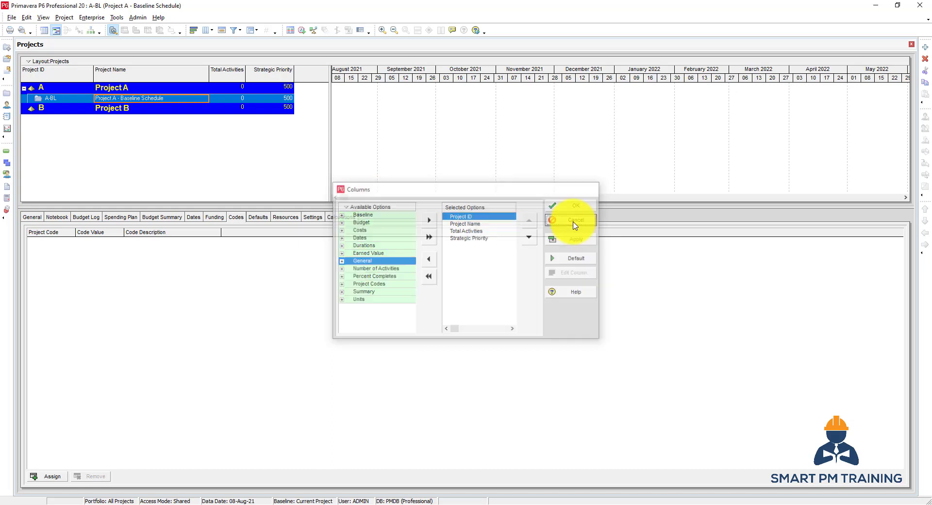
{"action": "left_click", "coordinate": [224, 101]}
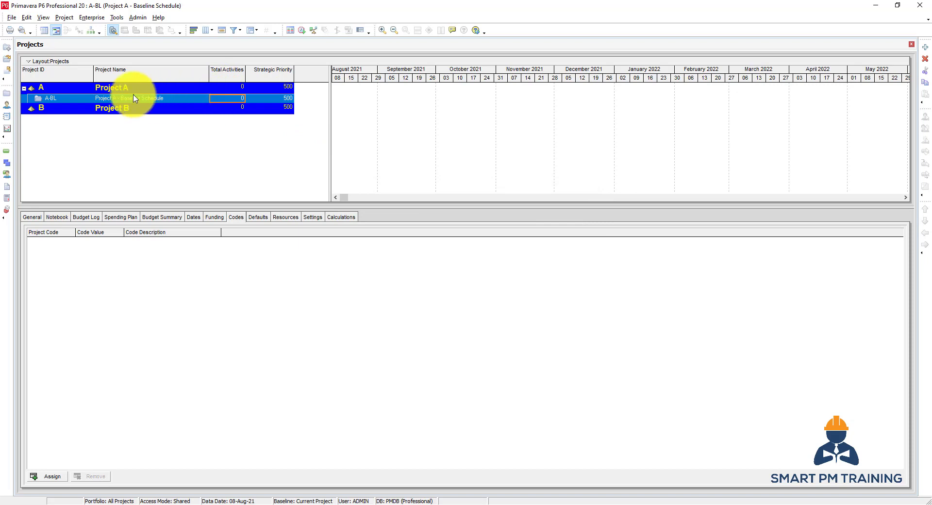